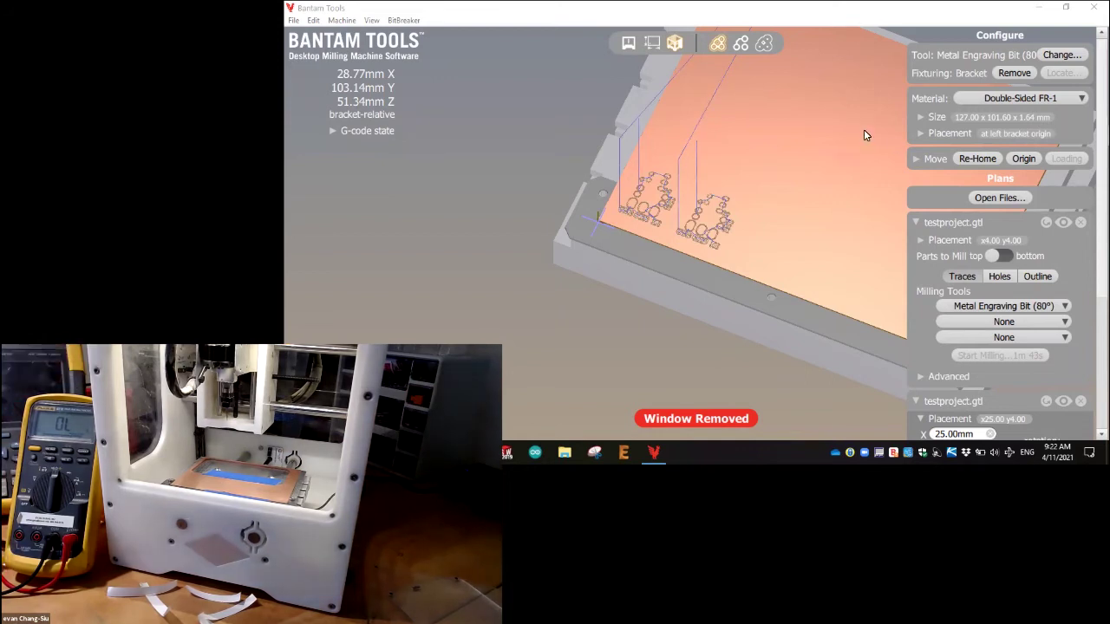
- Switch the first board copy to its bottom side, then tilt the view and return to Top View
{"action": "left_click", "coordinate": [1005, 257]}
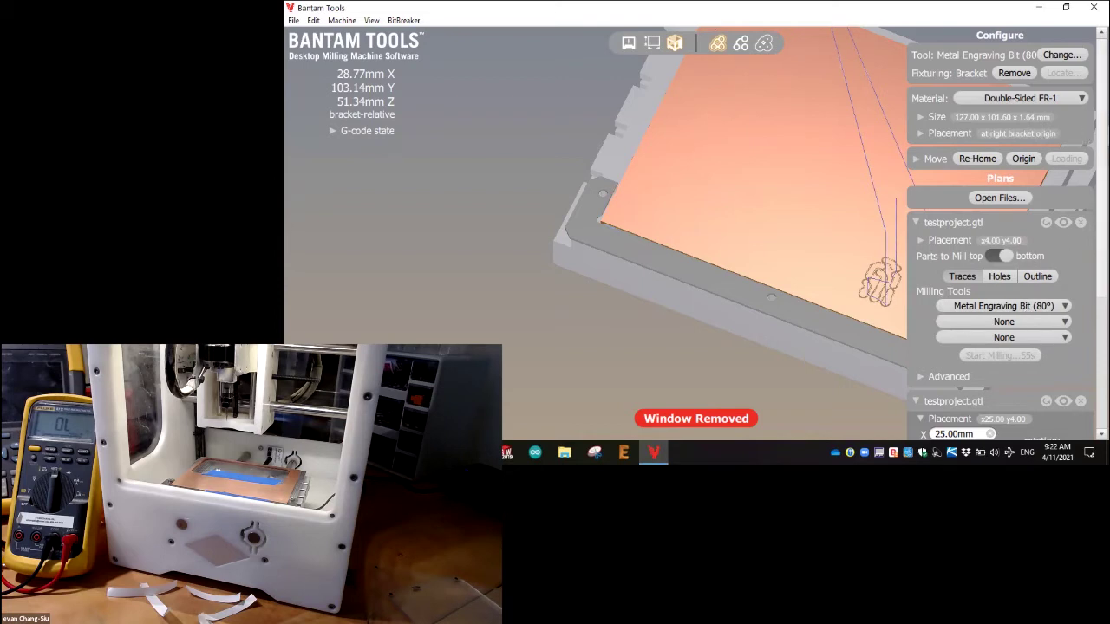
{"action": "scroll", "coordinate": [1034, 314], "scroll_direction": "down", "scroll_amount": 5}
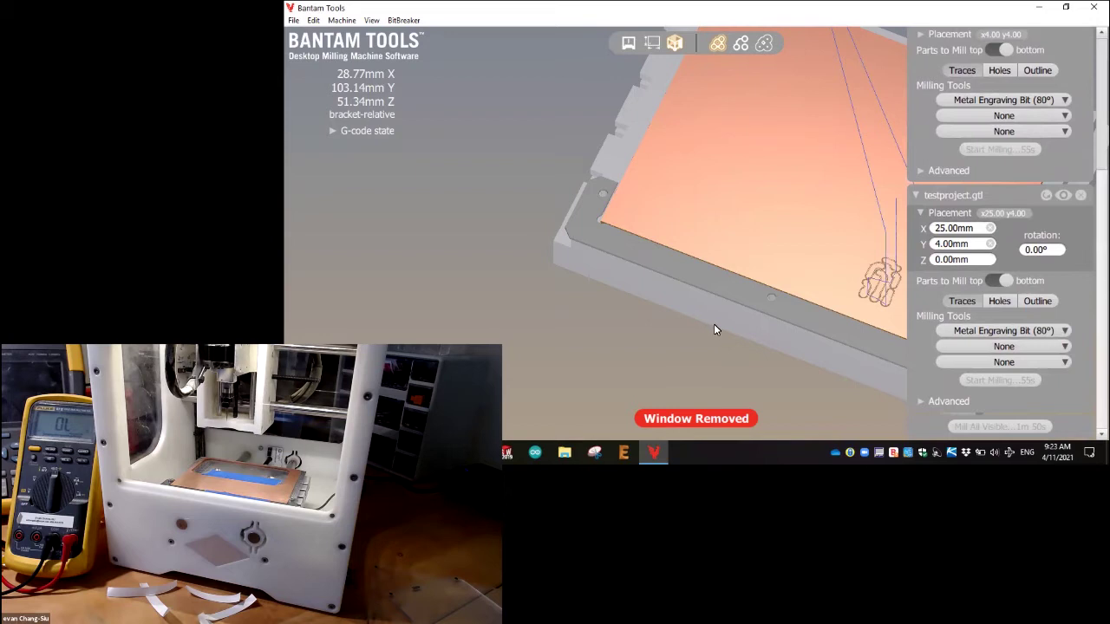
{"action": "left_click_drag", "start_coordinate": [714, 330], "coordinate": [859, 262]}
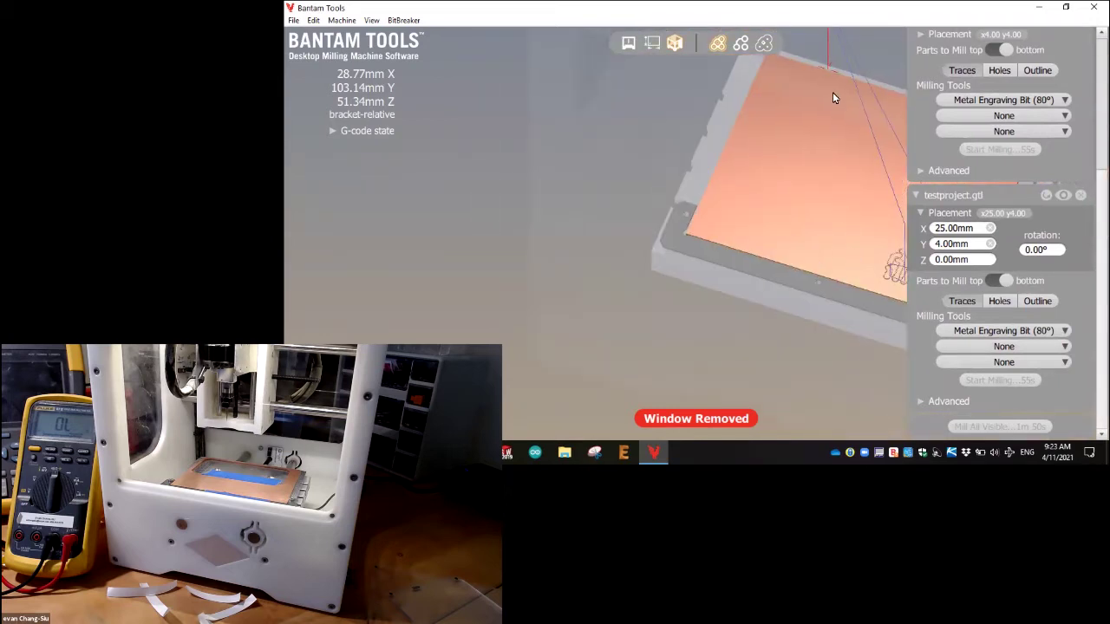
{"action": "left_click", "coordinate": [654, 44]}
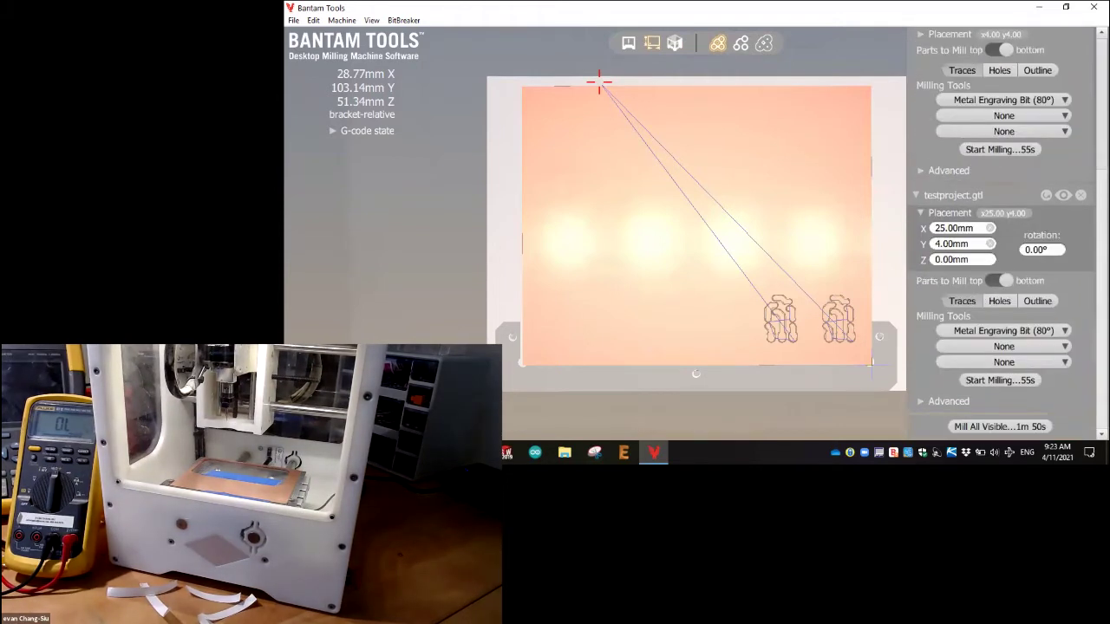
- Start milling all visible board copies with the Metal Engraving Bit and confirm the Start milling? prompt
{"action": "left_click", "coordinate": [969, 429]}
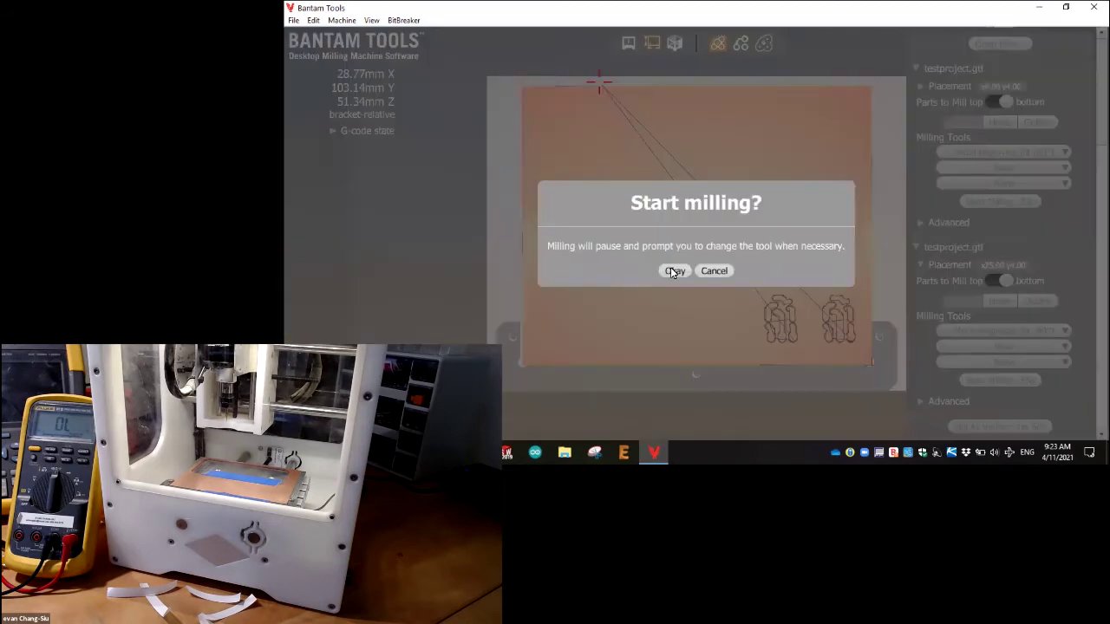
{"action": "left_click", "coordinate": [674, 272]}
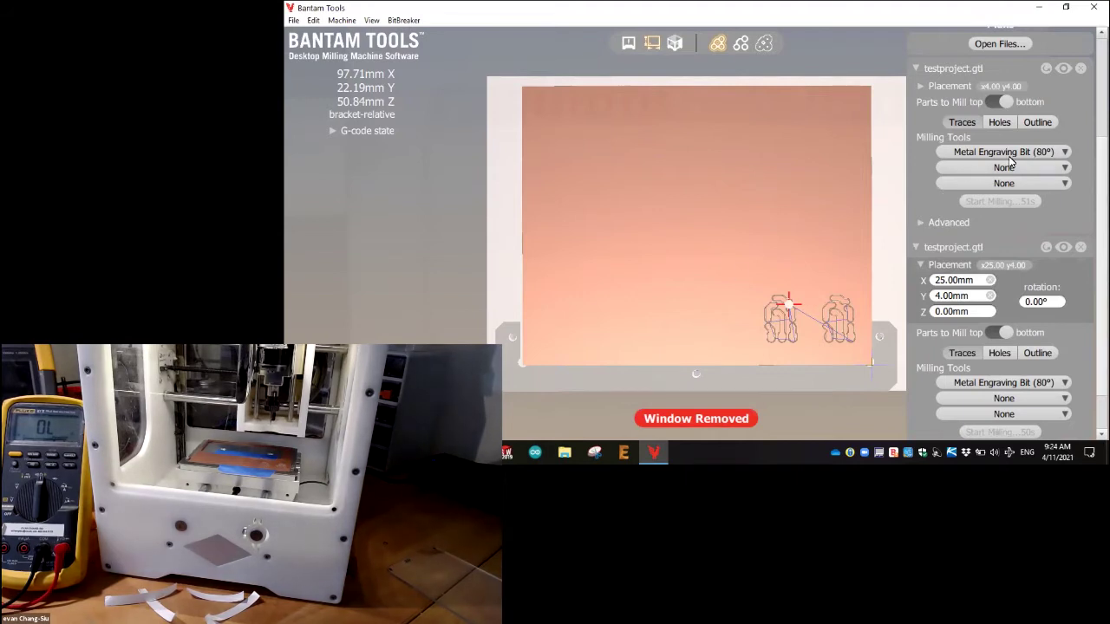
- Send the machine head to the Loading position
{"action": "scroll", "coordinate": [1076, 159], "scroll_direction": "up", "scroll_amount": 4}
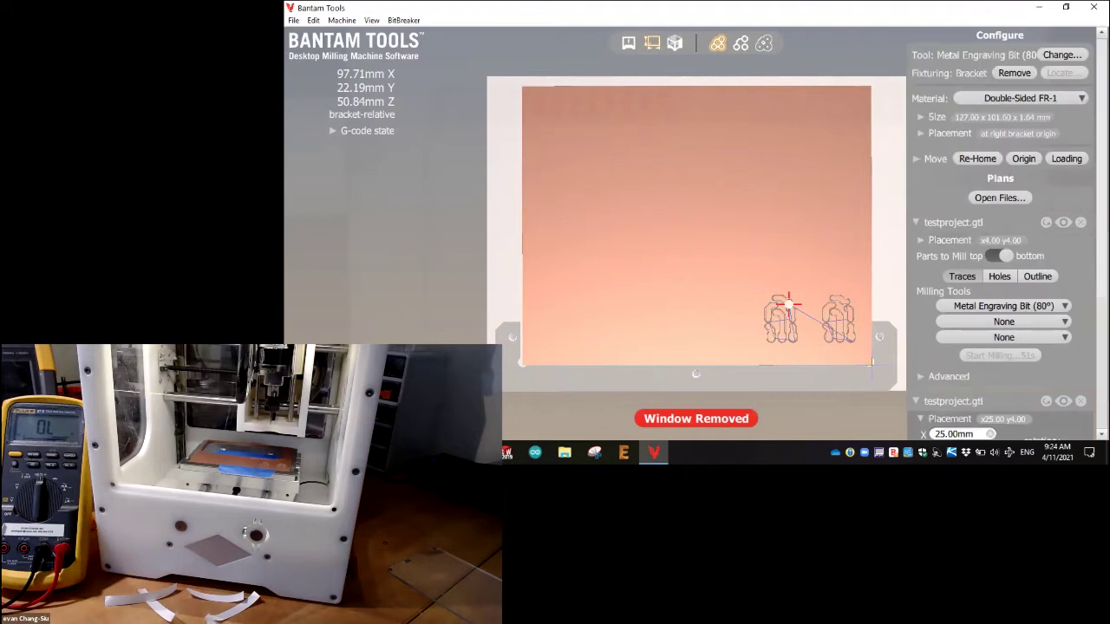
{"action": "left_click", "coordinate": [1067, 159]}
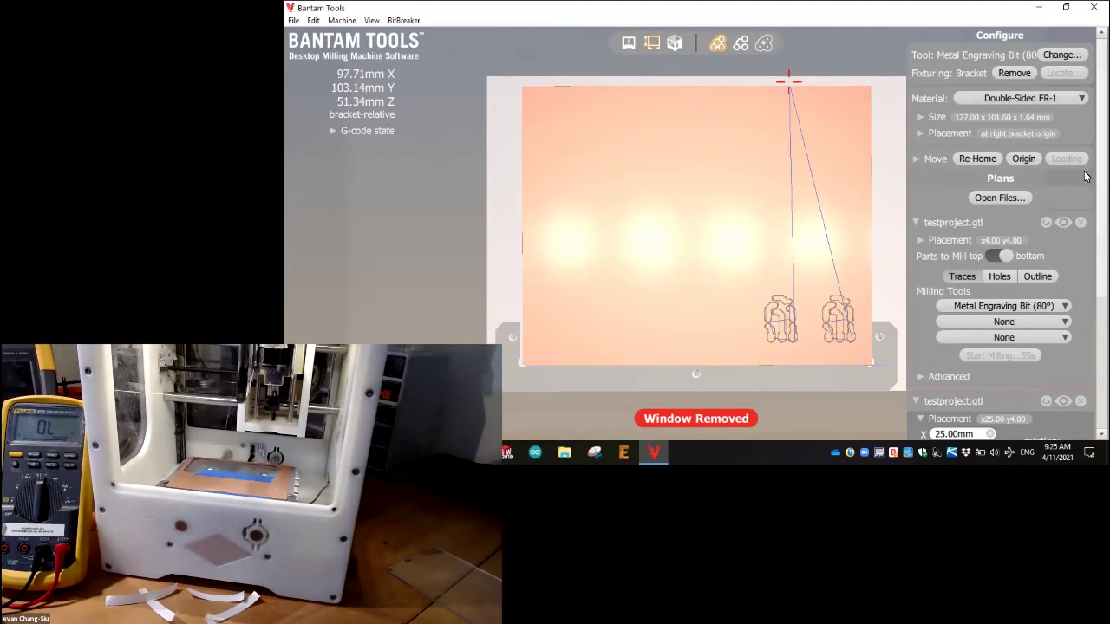
- Start a tool change and choose the 1/32in Flat End Mill as the new tool
{"action": "left_click", "coordinate": [1060, 56]}
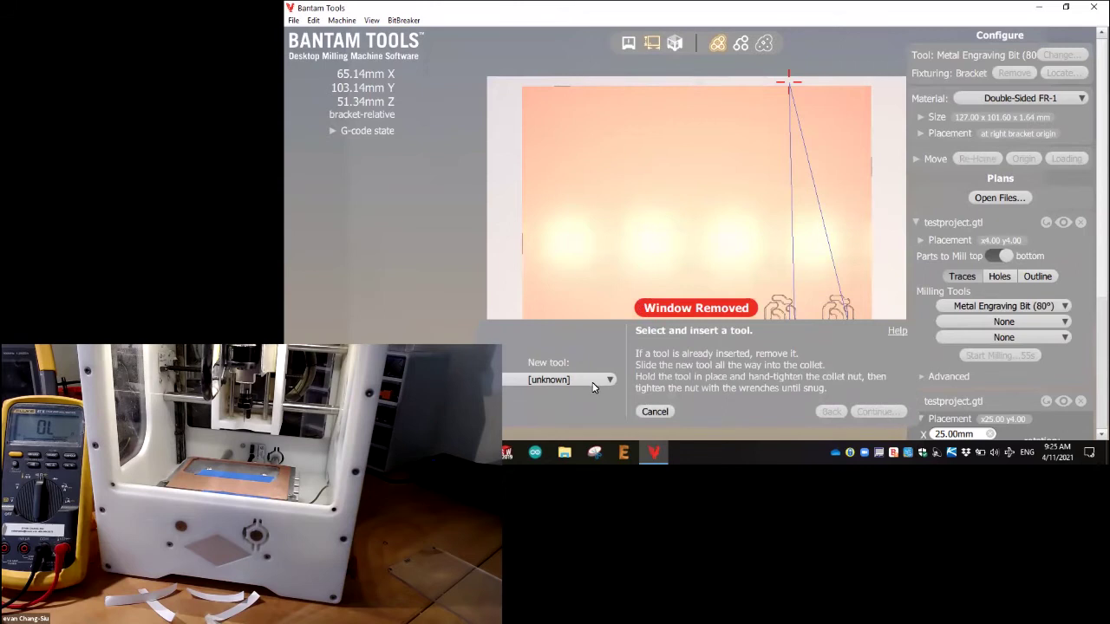
{"action": "left_click", "coordinate": [593, 382]}
{"action": "left_click", "coordinate": [559, 272]}
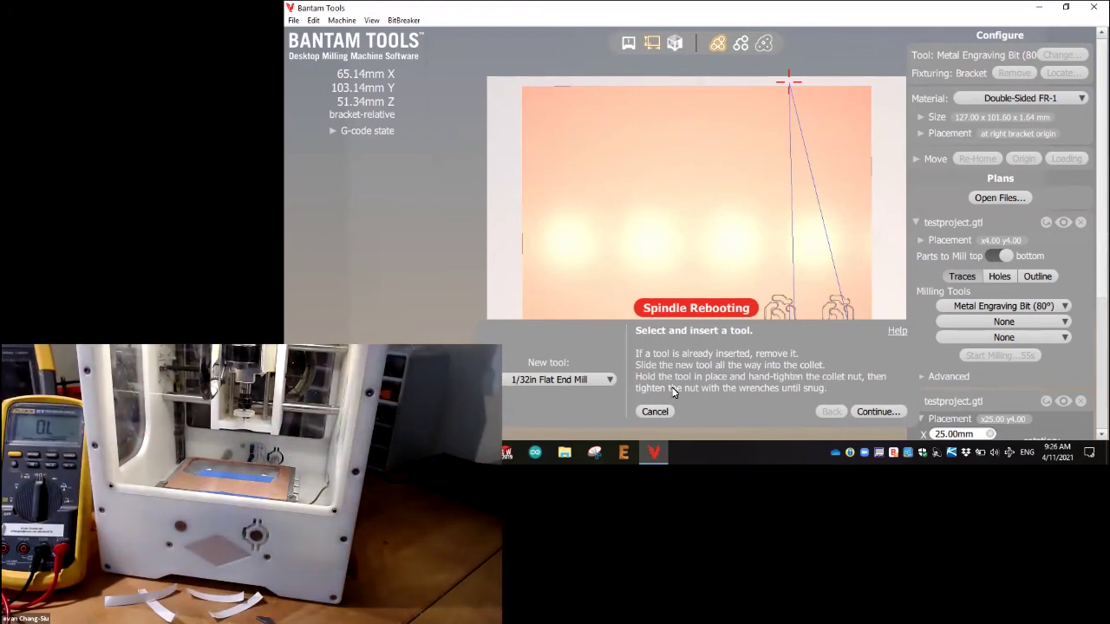
- Locate the inserted 1/32in Flat End Mill, then switch the first copy from traces to holes
{"action": "left_click", "coordinate": [874, 413]}
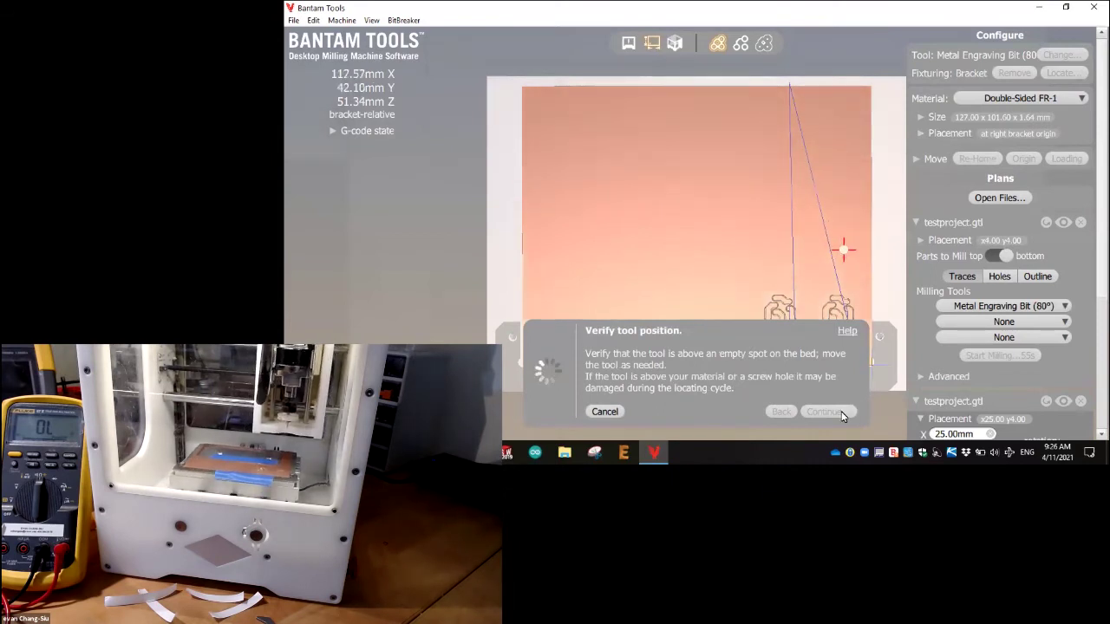
{"action": "left_click", "coordinate": [842, 413]}
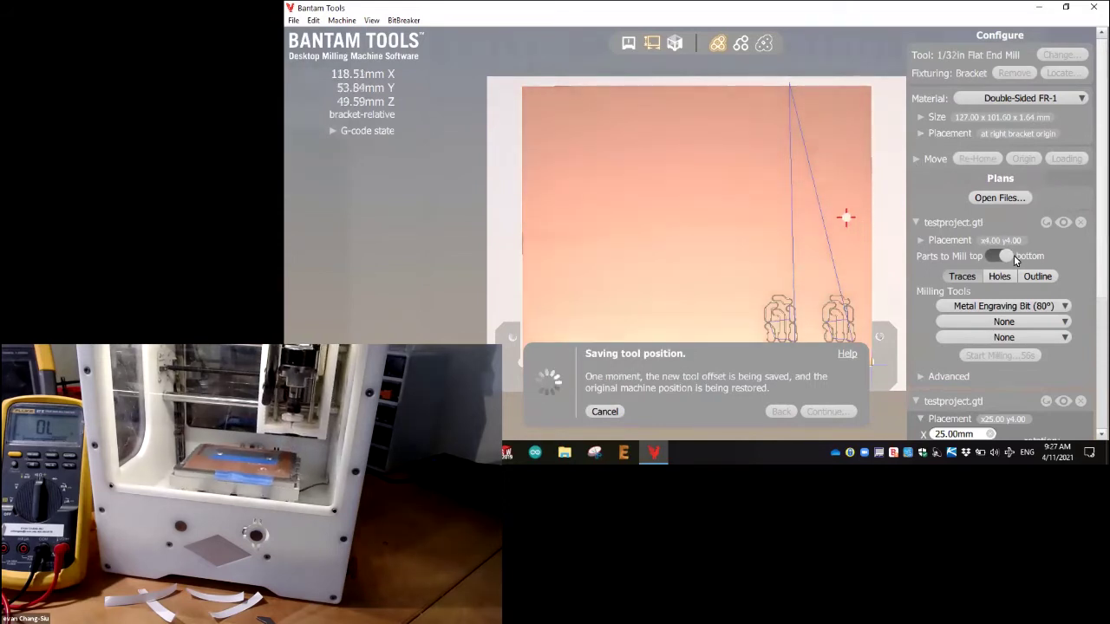
{"action": "left_click", "coordinate": [965, 277]}
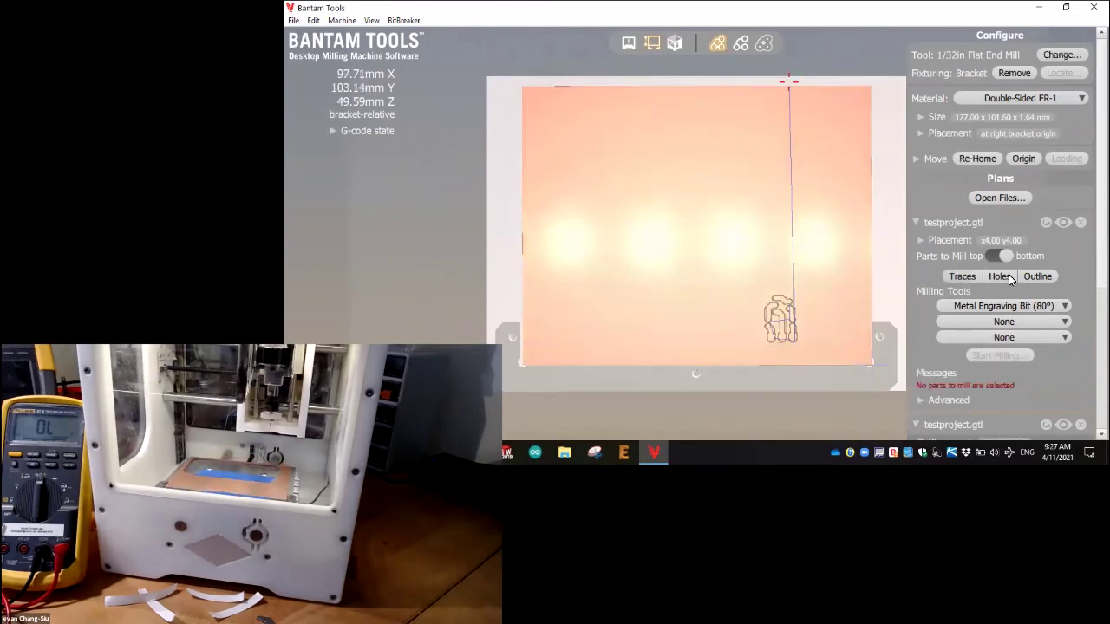
{"action": "left_click", "coordinate": [1000, 277]}
{"action": "left_click", "coordinate": [1041, 276]}
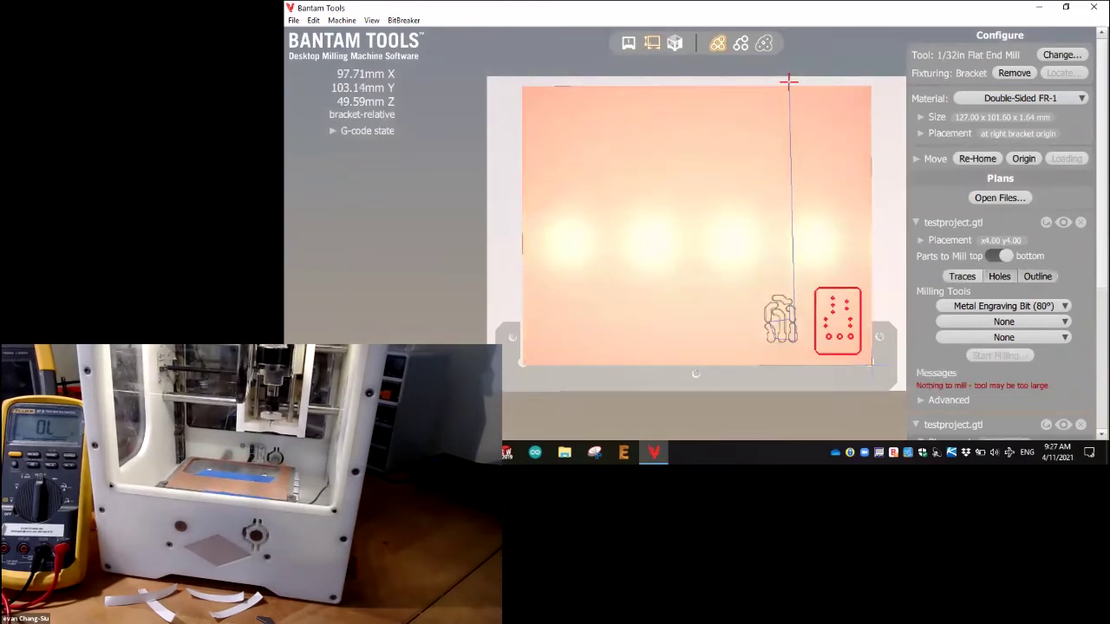
- Set the second board copy to cut holes and outline instead of traces
{"action": "scroll", "coordinate": [983, 304], "scroll_direction": "down", "scroll_amount": 5}
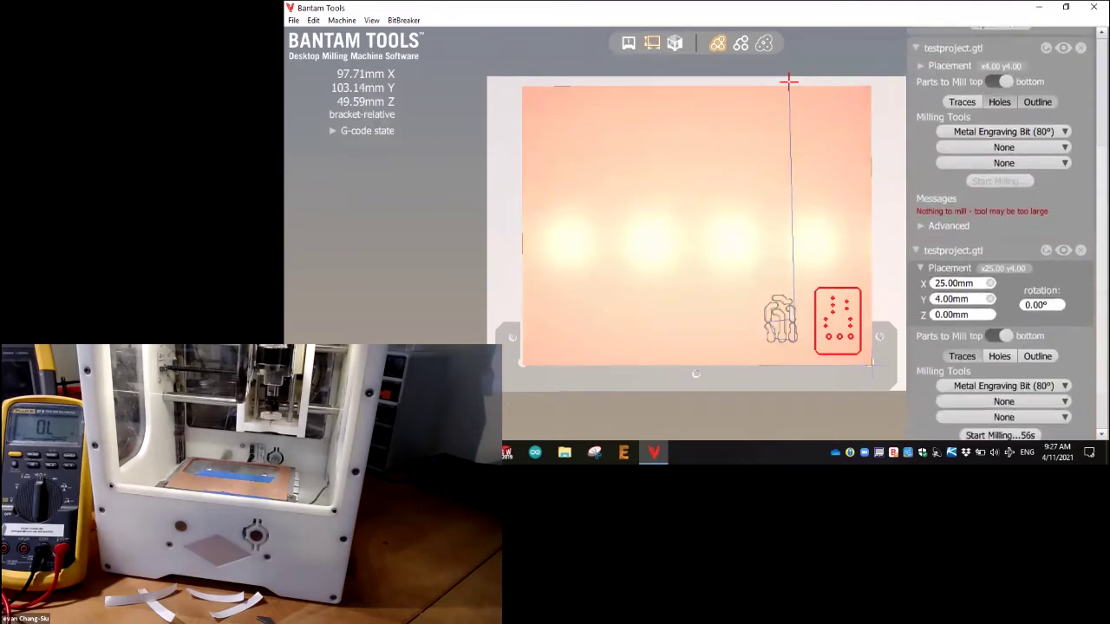
{"action": "left_click", "coordinate": [964, 328]}
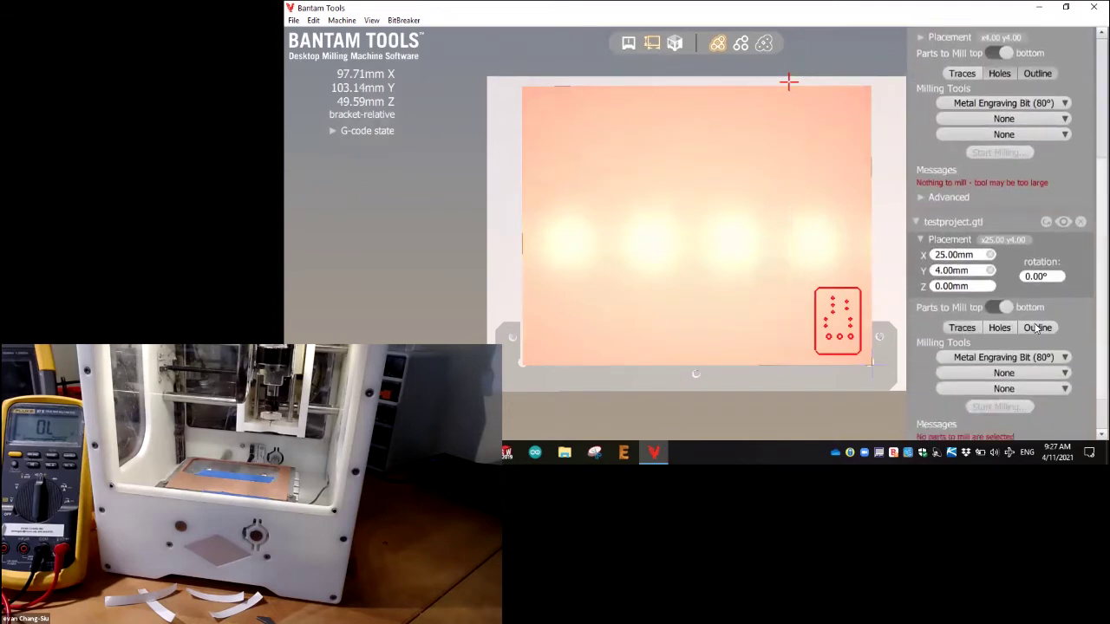
{"action": "left_click", "coordinate": [1038, 327]}
{"action": "left_click", "coordinate": [1005, 328]}
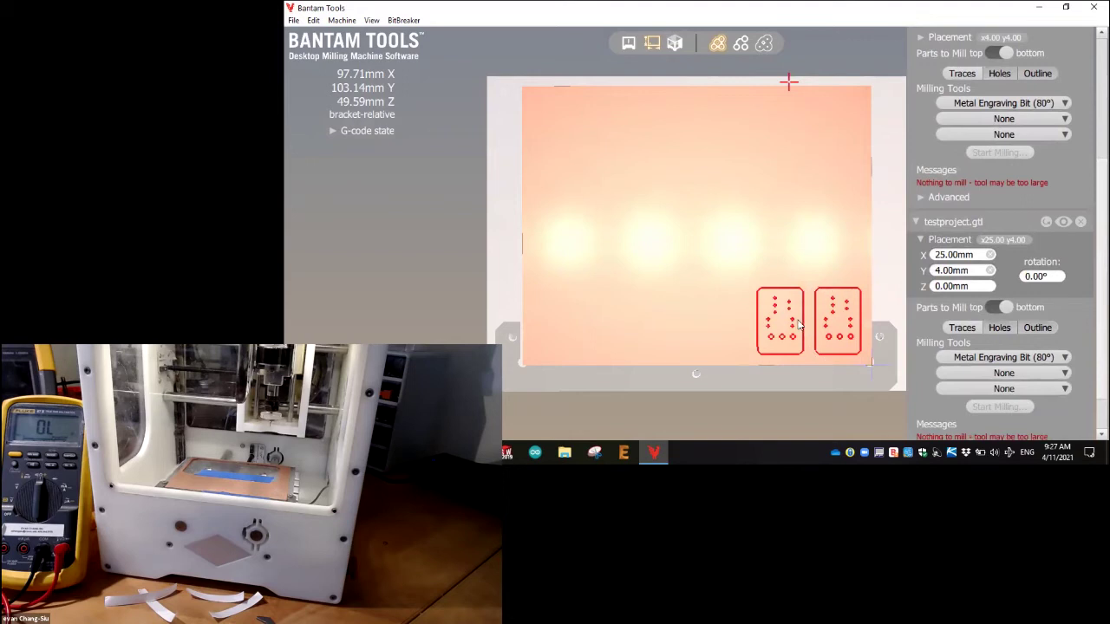
- Set both plans' milling tool to the 1/32in Flat End Mill
{"action": "left_click", "coordinate": [1045, 104]}
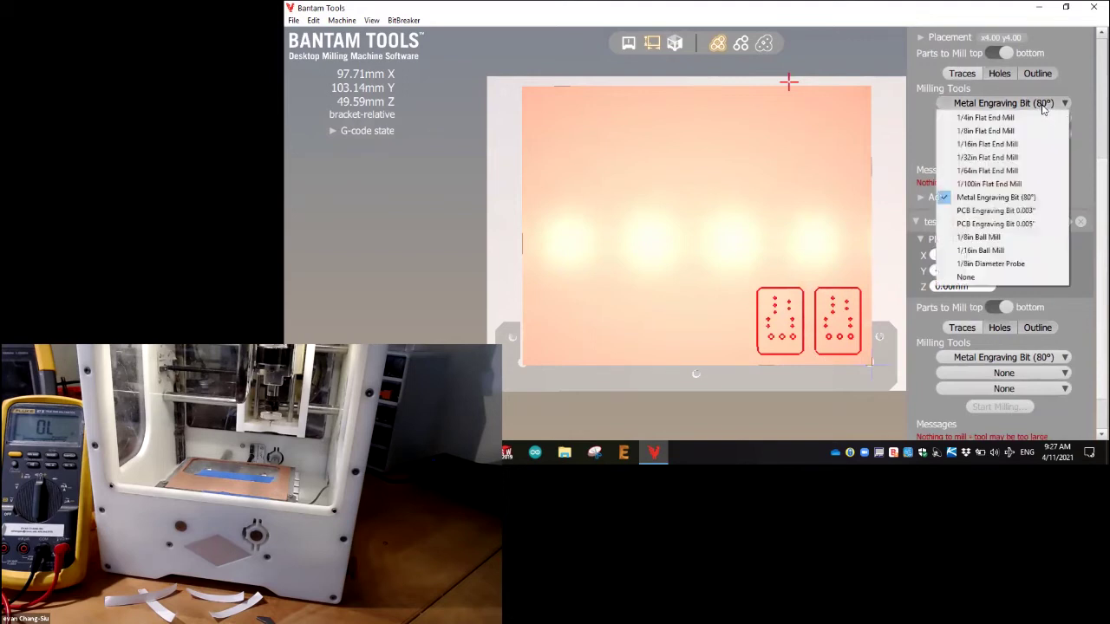
{"action": "left_click", "coordinate": [1006, 154]}
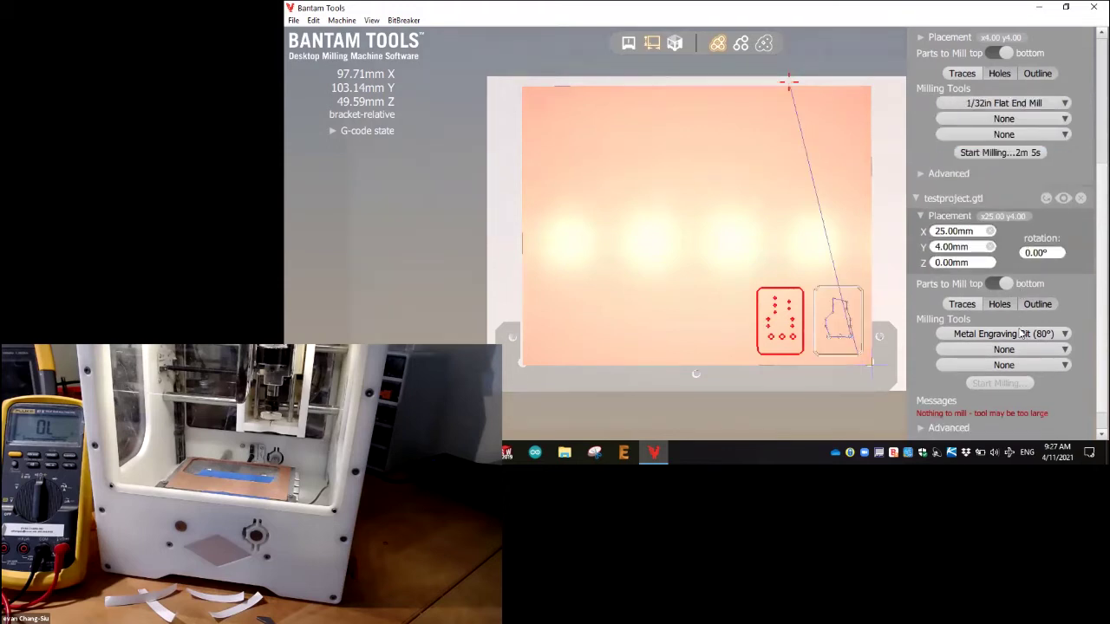
{"action": "left_click", "coordinate": [1023, 335]}
{"action": "left_click", "coordinate": [1026, 335]}
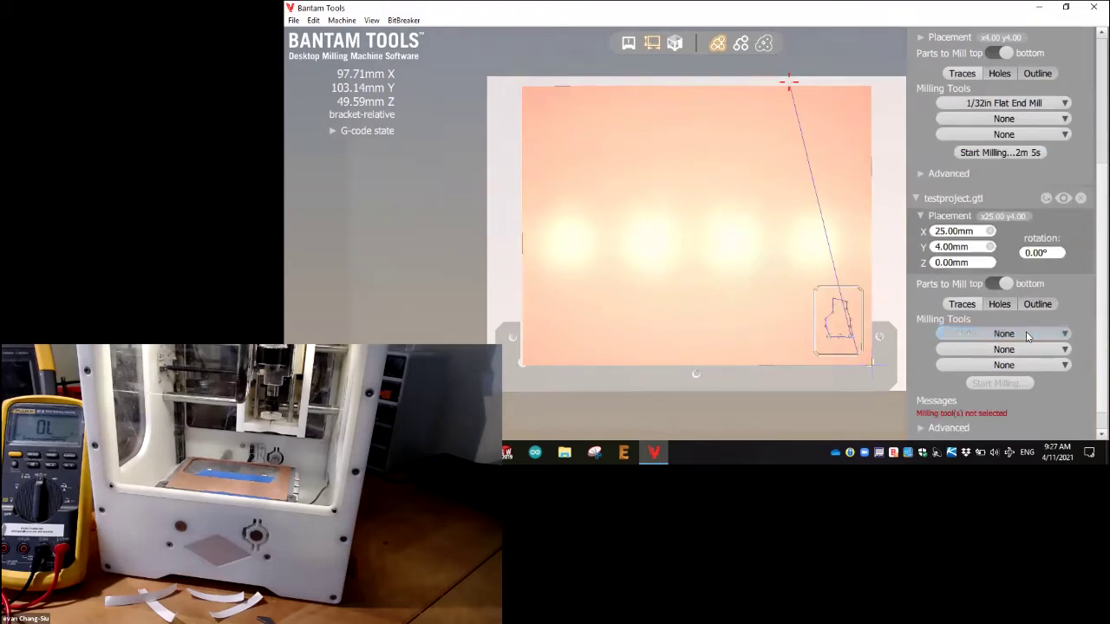
{"action": "left_click", "coordinate": [1039, 334]}
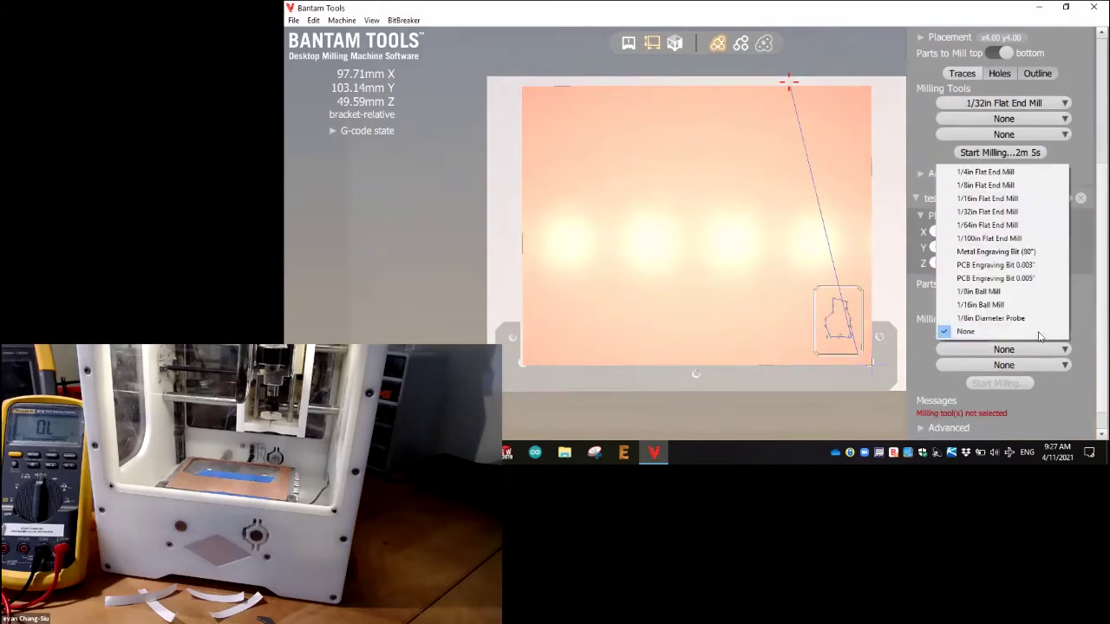
{"action": "left_click", "coordinate": [997, 212]}
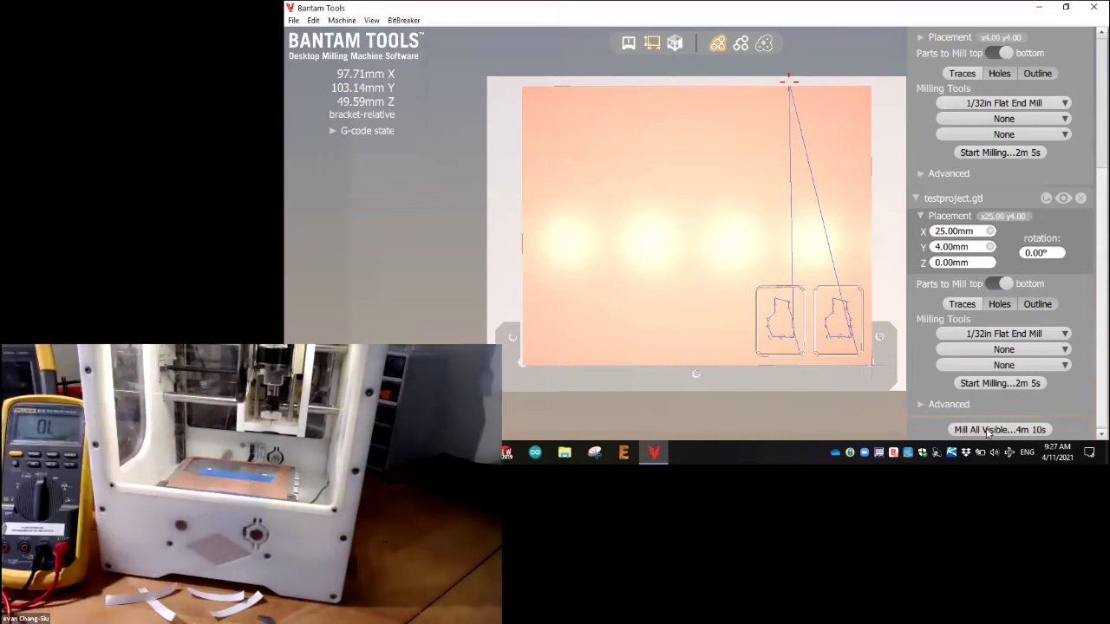
- Mill holes and outlines of both board copies with the 1/32in Flat End Mill in one job
{"action": "left_click", "coordinate": [987, 430]}
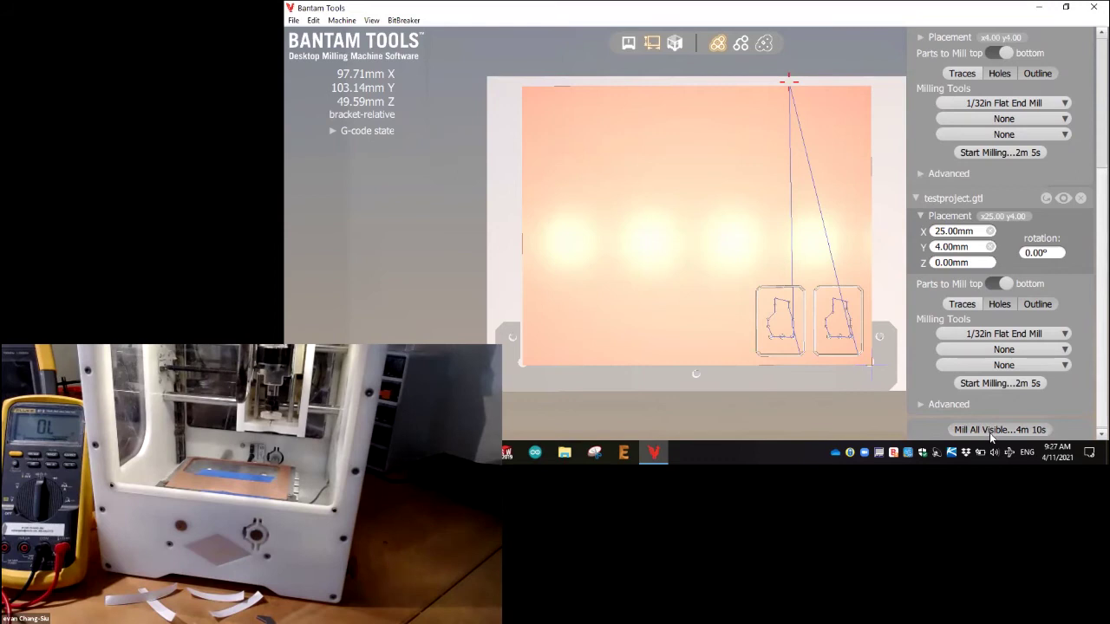
{"action": "left_click", "coordinate": [674, 272]}
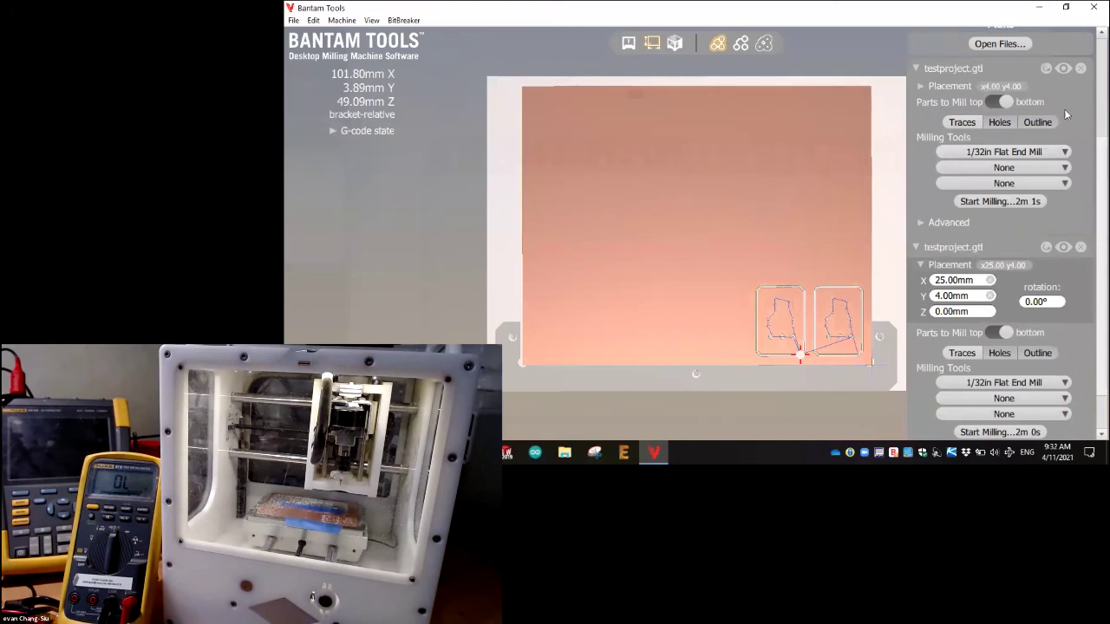
- Move the bed to the Loading position to remove the milled boards
{"action": "scroll", "coordinate": [1076, 104], "scroll_direction": "up", "scroll_amount": 3}
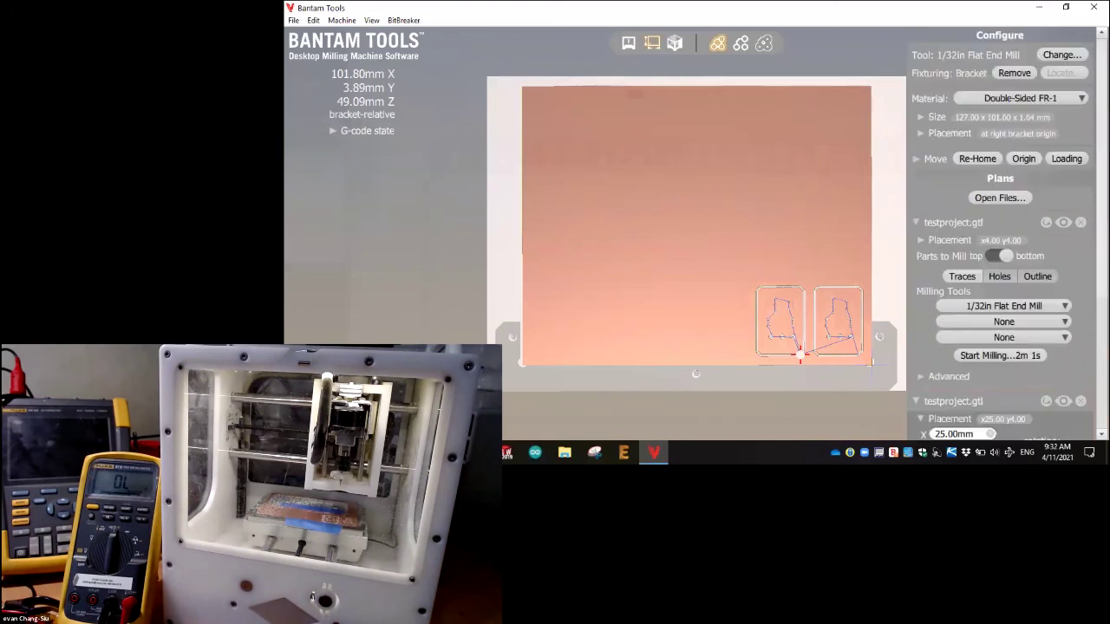
{"action": "left_click", "coordinate": [1066, 159]}
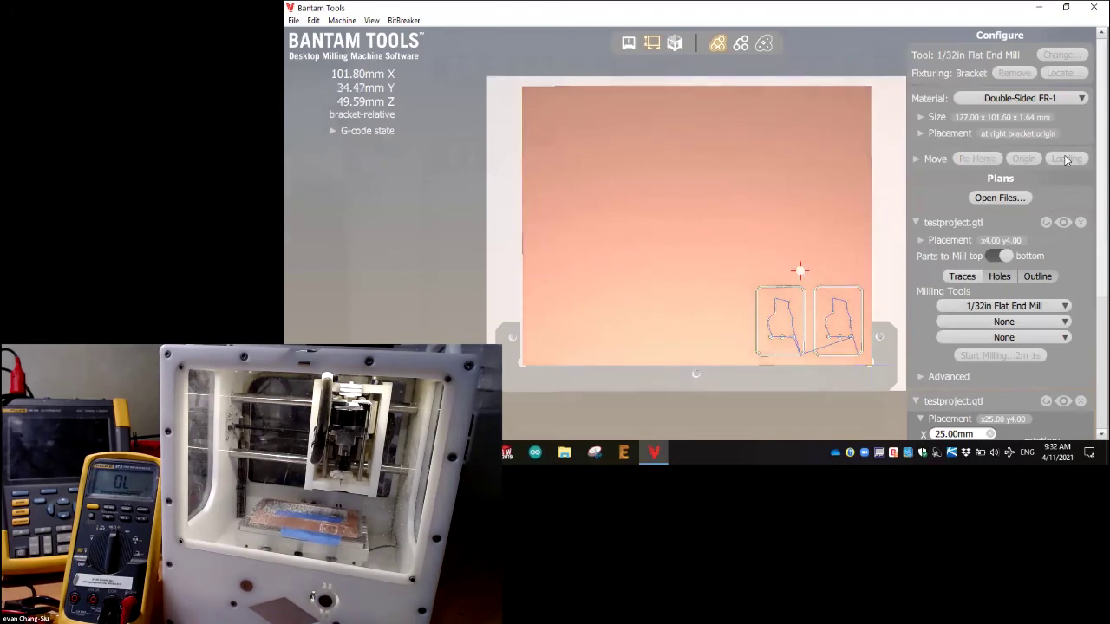